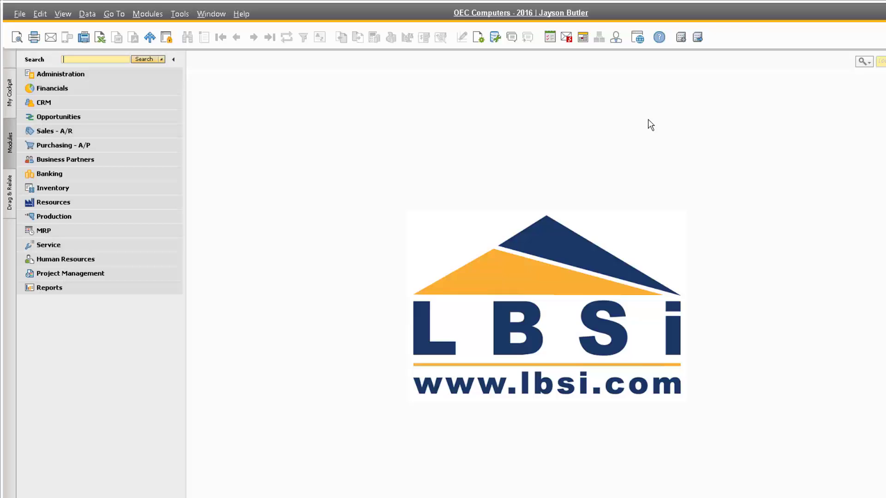
In the Modules panel, expand Administration > Add-Ons > B1 Usability Package > Module configuration
{"action": "left_click", "coordinate": [142, 75]}
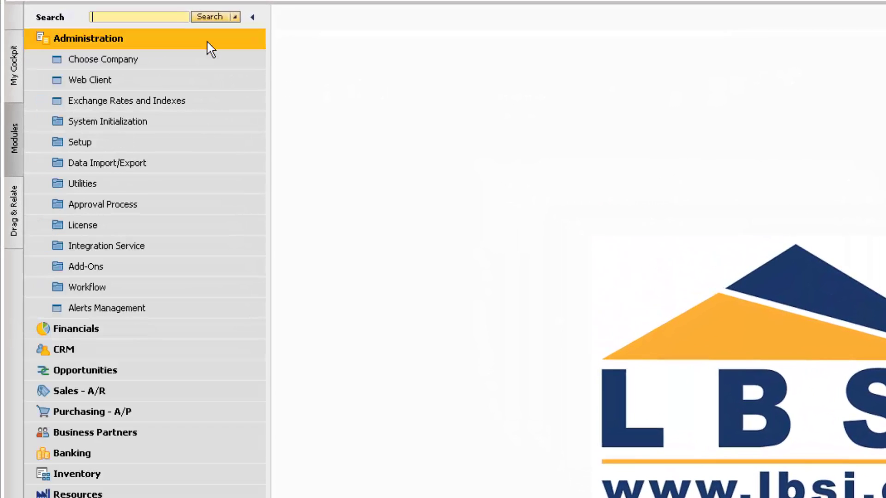
{"action": "left_click", "coordinate": [193, 267]}
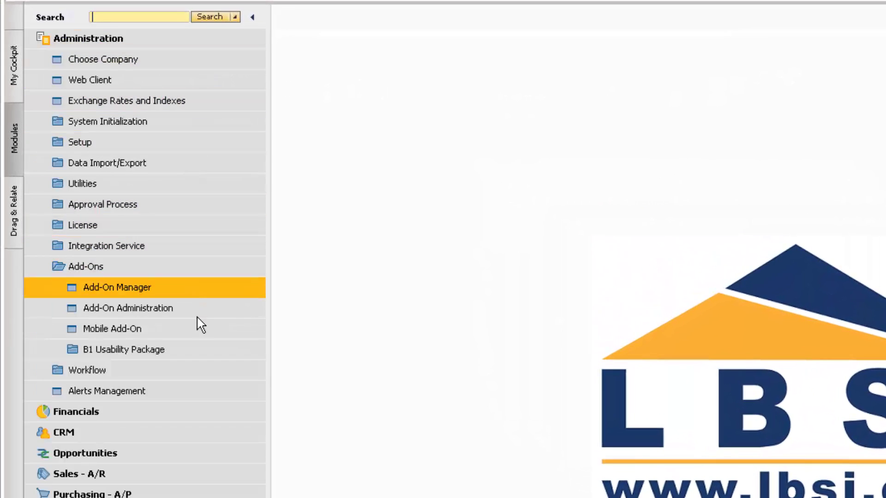
{"action": "left_click", "coordinate": [210, 355]}
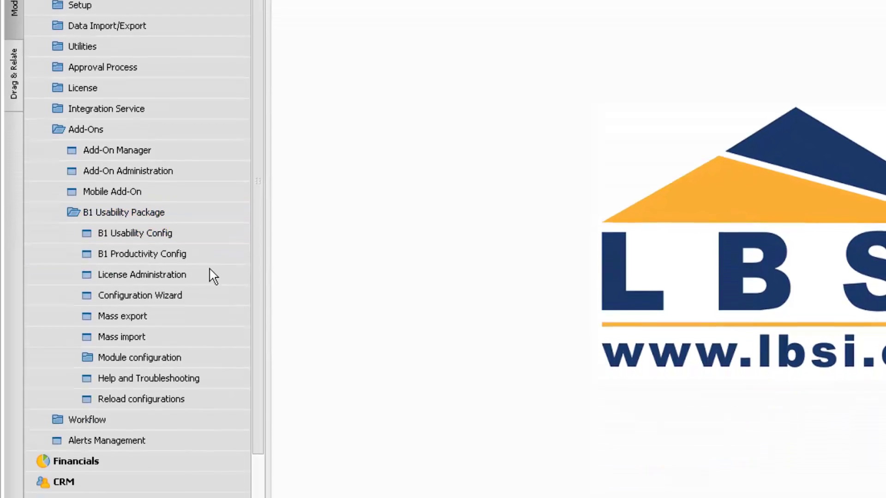
{"action": "left_click", "coordinate": [210, 358]}
{"action": "left_click", "coordinate": [208, 354]}
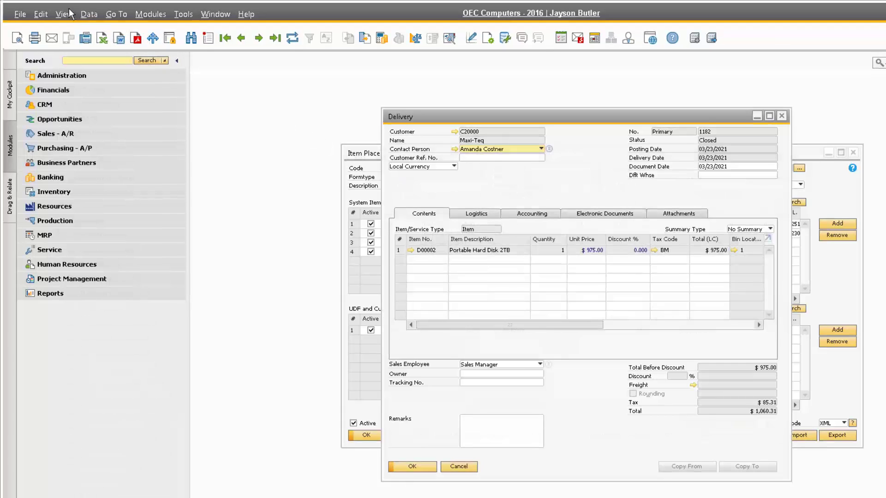
{"action": "left_click", "coordinate": [64, 14]}
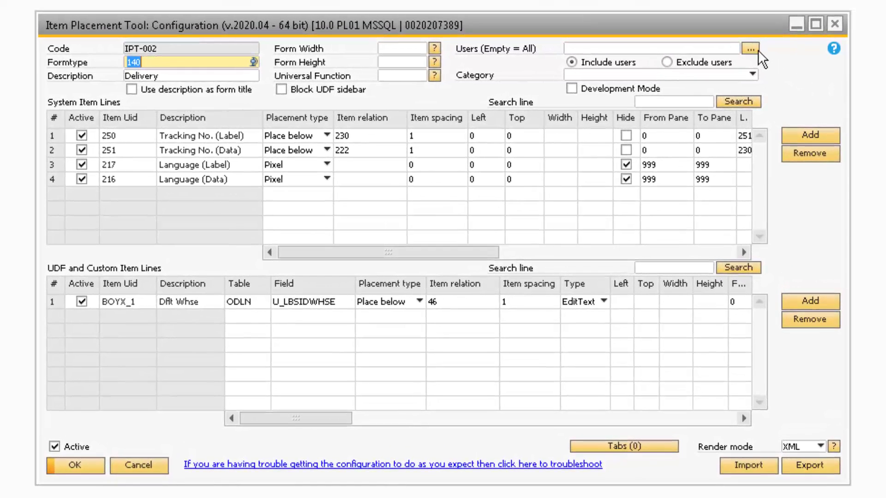
{"action": "left_click", "coordinate": [756, 49]}
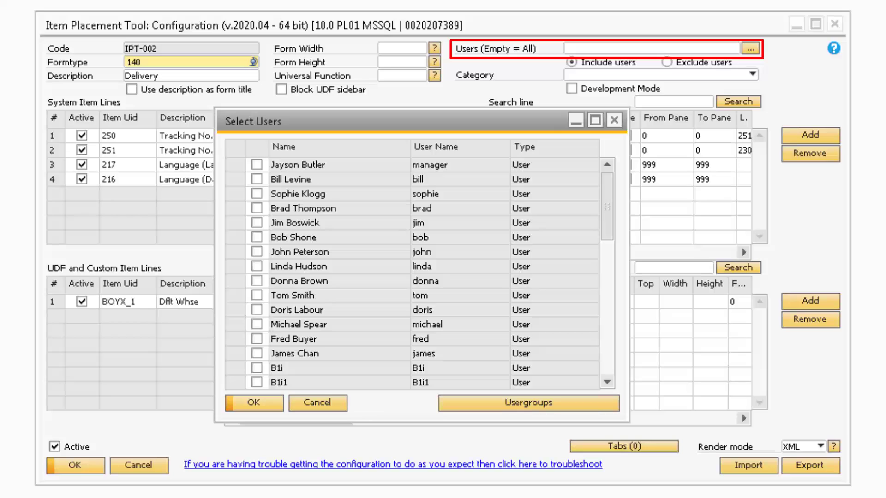
{"action": "left_click", "coordinate": [312, 403]}
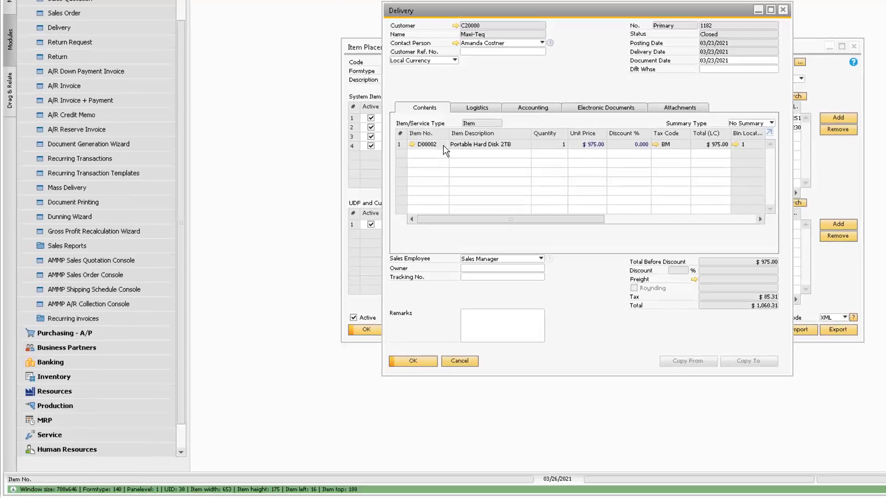
Close the Delivery window to return to Item Placement configuration IPT-002
{"action": "mouse_move", "coordinate": [285, 196]}
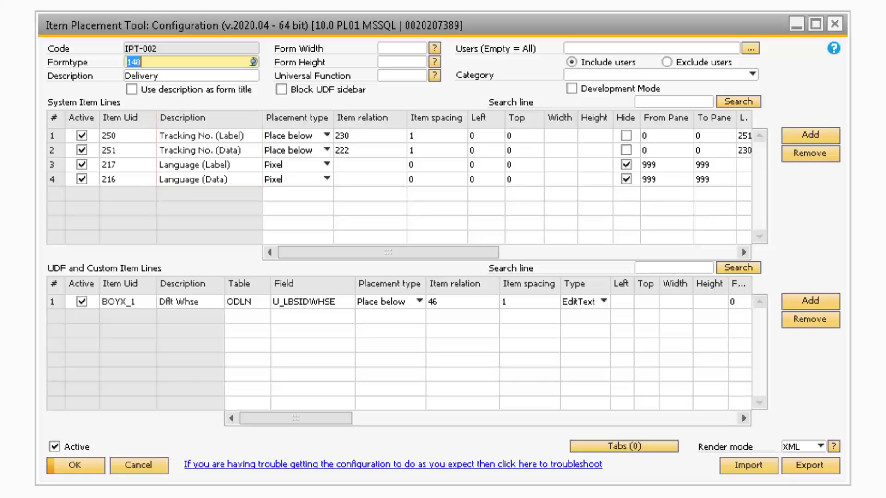
{"action": "left_click", "coordinate": [325, 135]}
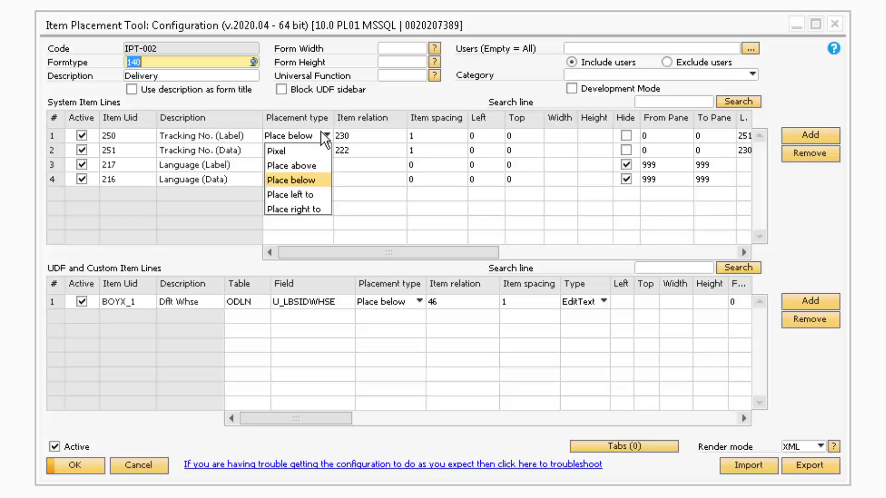
{"action": "left_click", "coordinate": [321, 132]}
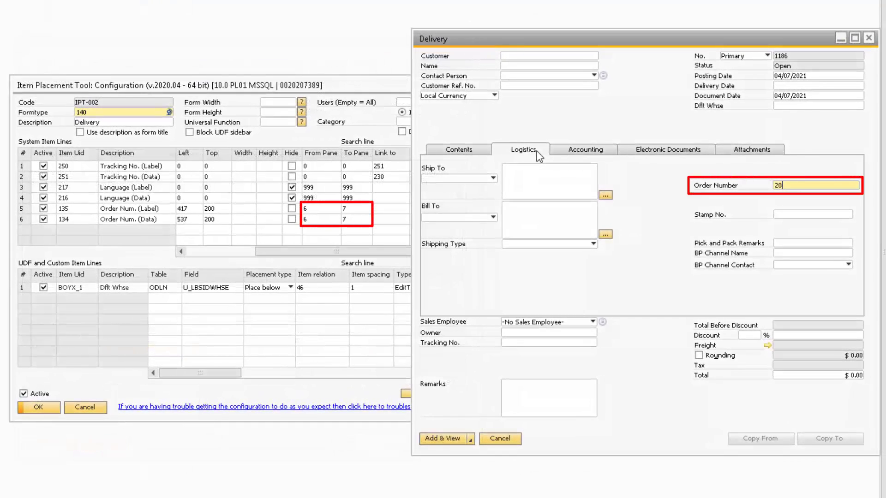
Check that the Order Number field appears on both the Accounting and Logistics tabs of the Delivery
{"action": "left_click", "coordinate": [610, 152]}
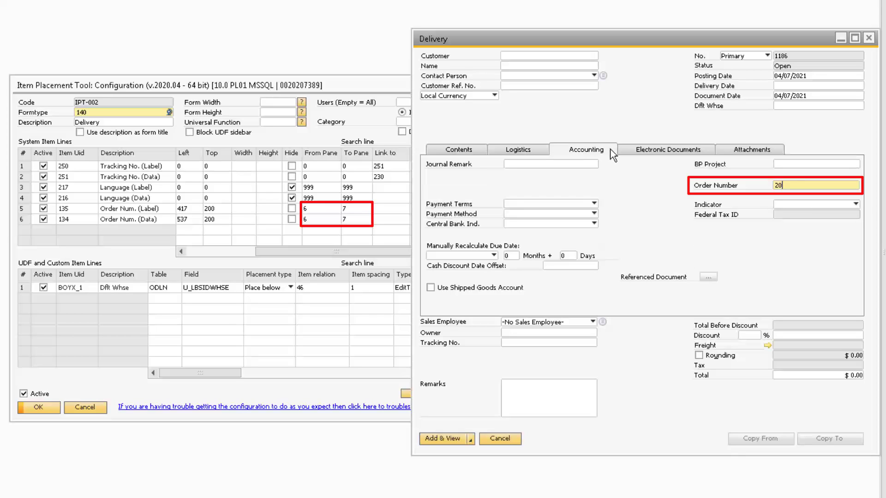
{"action": "left_click", "coordinate": [542, 155]}
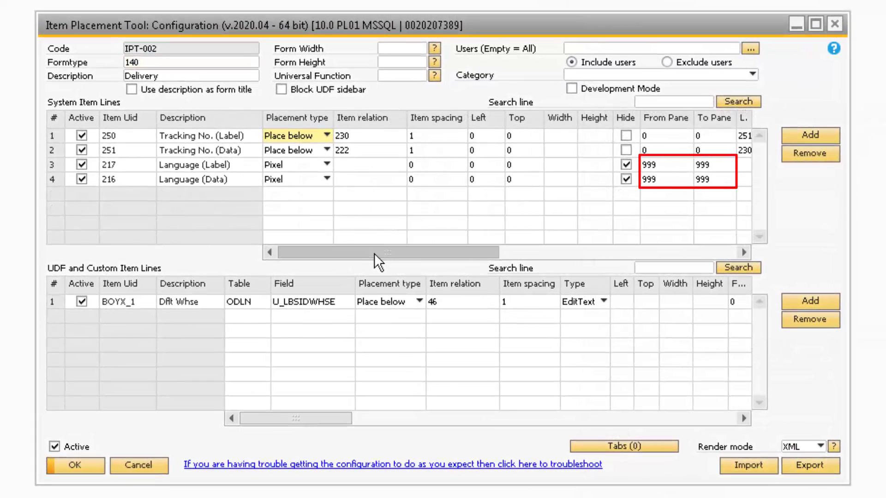
Scroll the System Item Lines grid right to the Right Justified column for Tracking No. (Data)
{"action": "left_click_drag", "start_coordinate": [375, 254], "coordinate": [587, 254]}
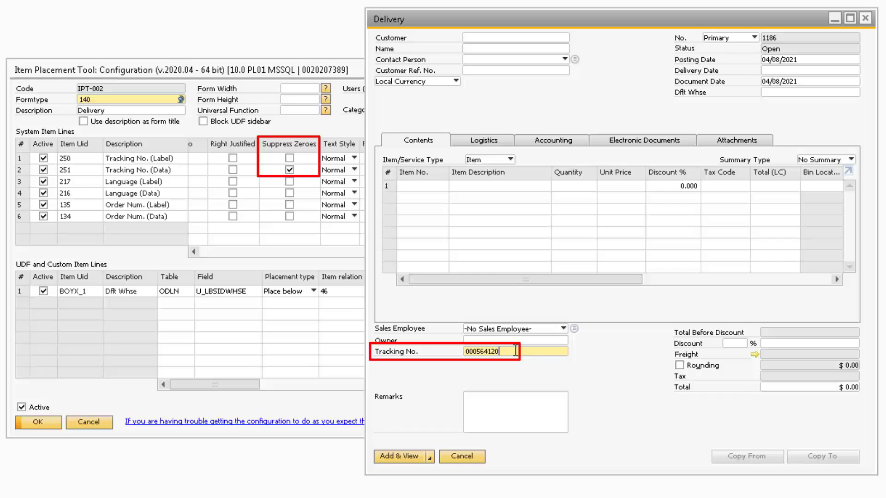
Move out of, back into and out of Tracking No. to confirm 000564120 displays as 564120
{"action": "key", "text": "Tab"}
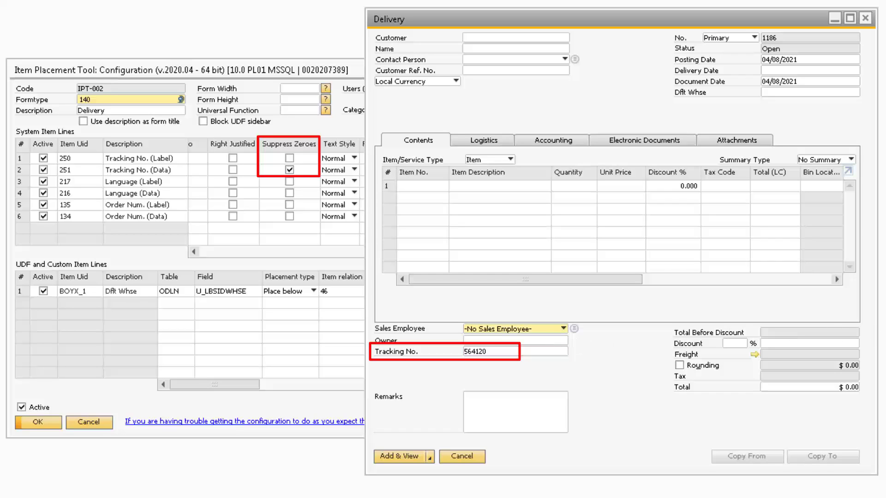
{"action": "left_click", "coordinate": [561, 351]}
{"action": "key", "text": "Tab"}
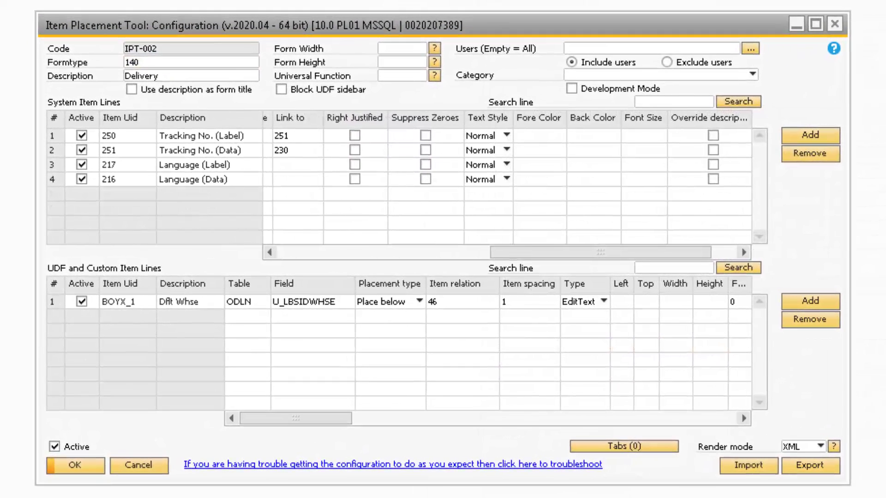
{"action": "left_click", "coordinate": [499, 136]}
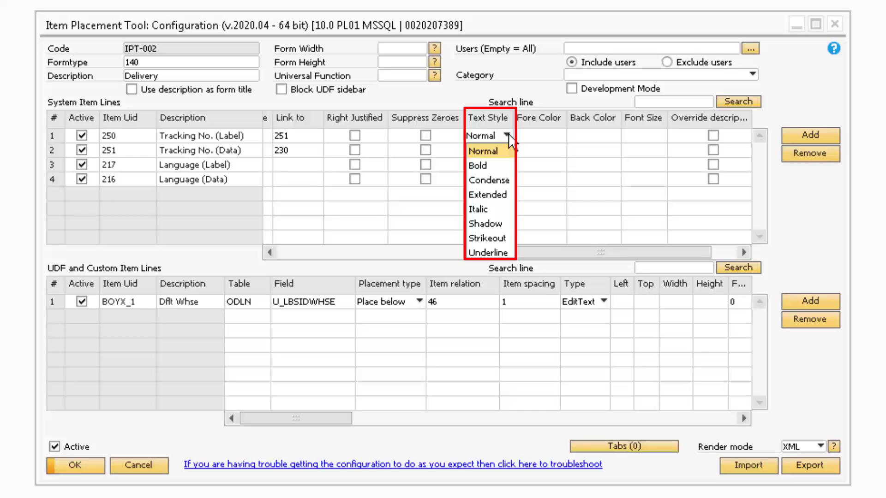
{"action": "left_click", "coordinate": [509, 134]}
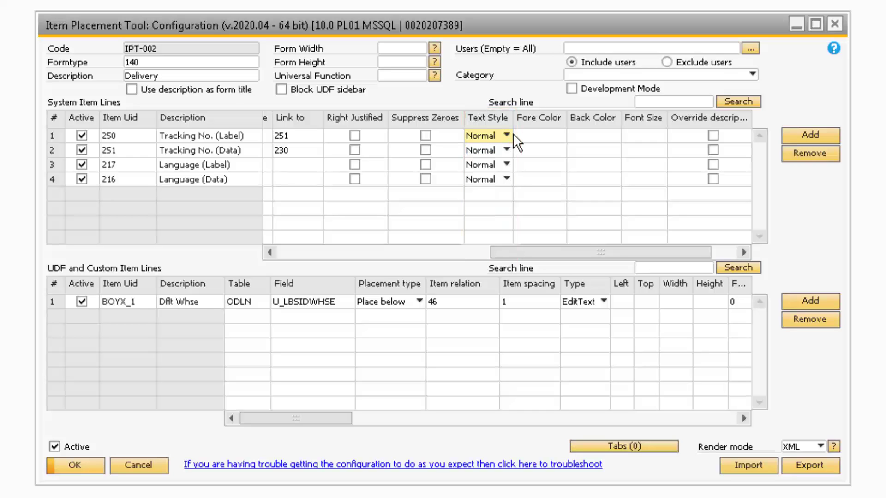
{"action": "right_click", "coordinate": [552, 134]}
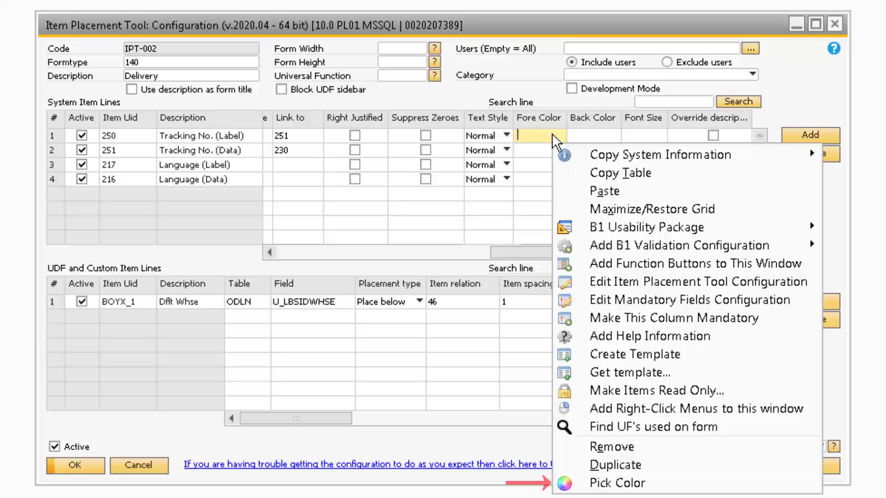
{"action": "left_click", "coordinate": [678, 482]}
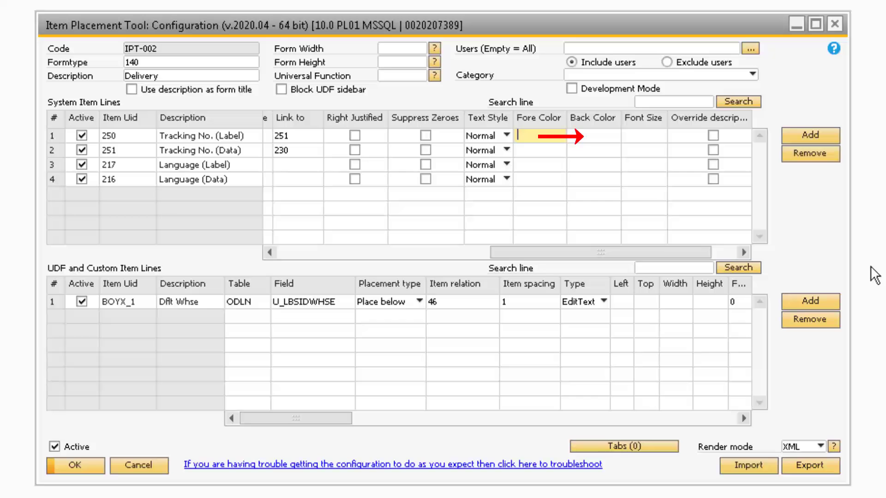
Give the Tracking No. label a background colour, then show row 1's Category choices
{"action": "right_click", "coordinate": [596, 137]}
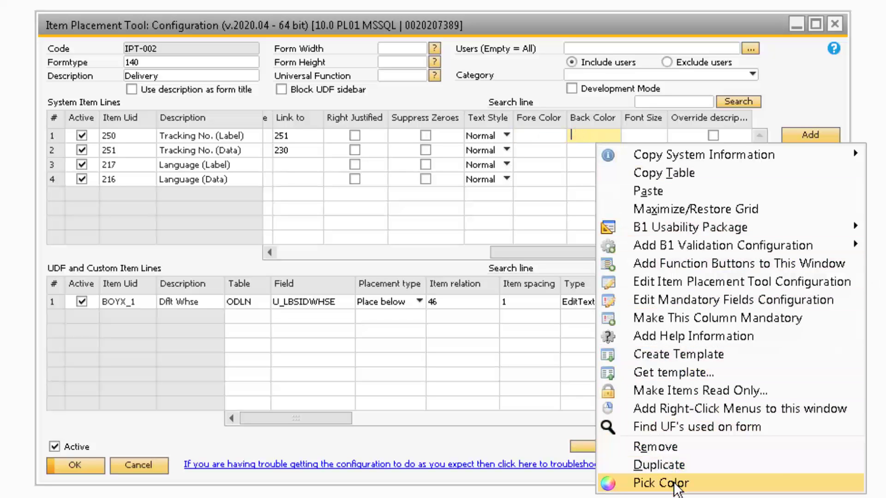
{"action": "left_click", "coordinate": [675, 484]}
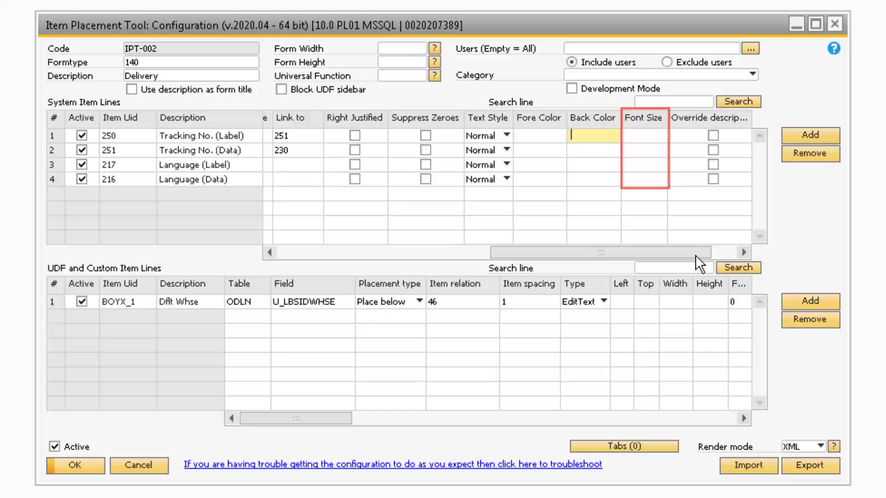
{"action": "left_click_drag", "start_coordinate": [695, 255], "coordinate": [705, 255]}
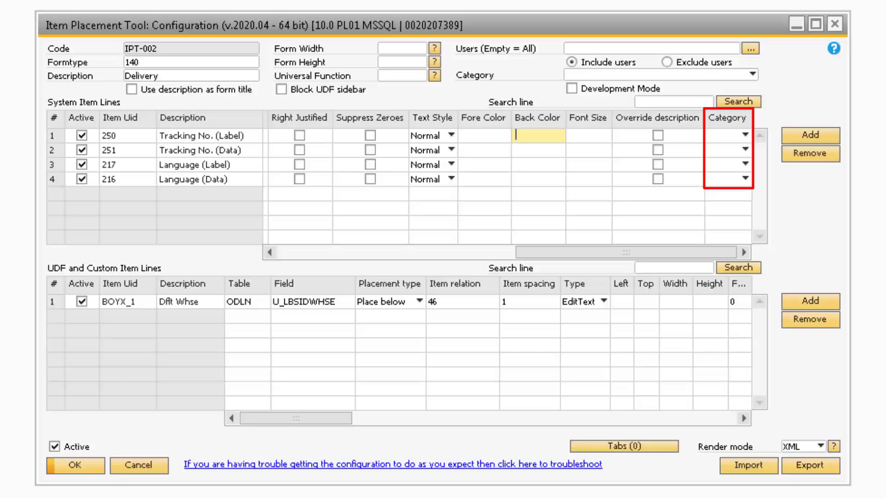
{"action": "left_click", "coordinate": [733, 134]}
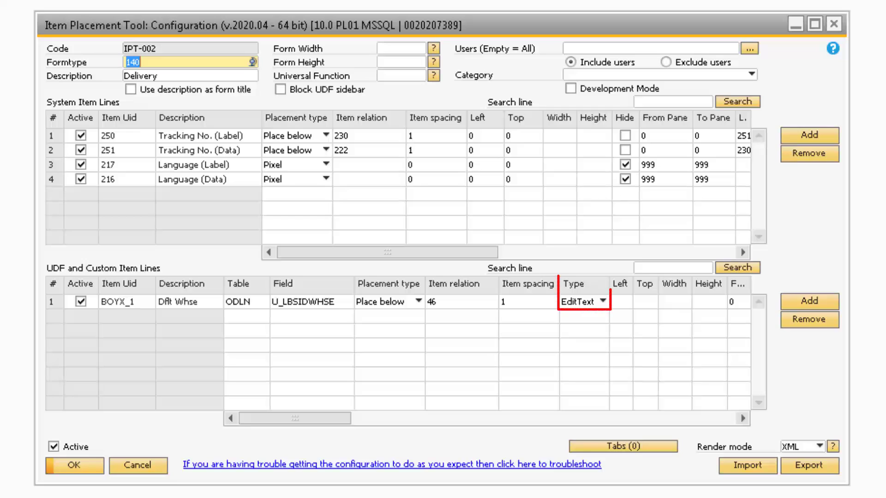
{"action": "left_click", "coordinate": [602, 302]}
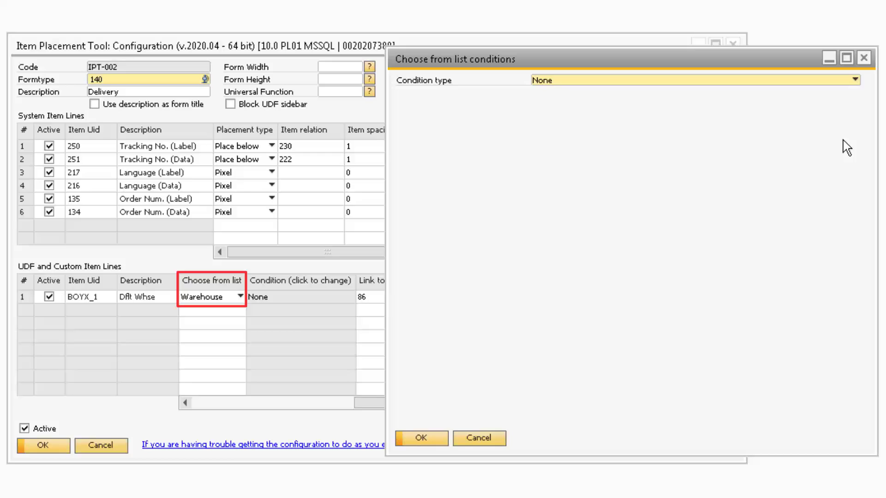
Open the Condition type dropdown for the Dft Whse Warehouse list condition
{"action": "left_click", "coordinate": [833, 83]}
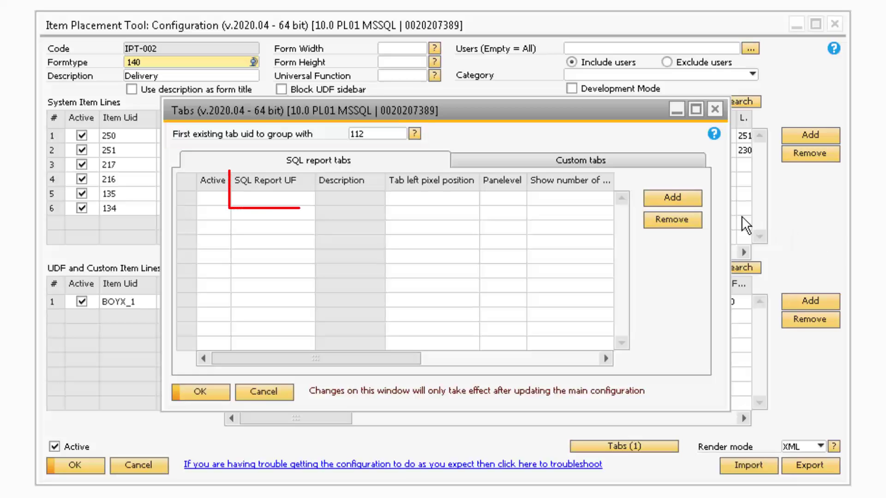
Add an SQL report tab line and assign it the UF-002 BP SQL Report universal function
{"action": "left_click", "coordinate": [667, 199]}
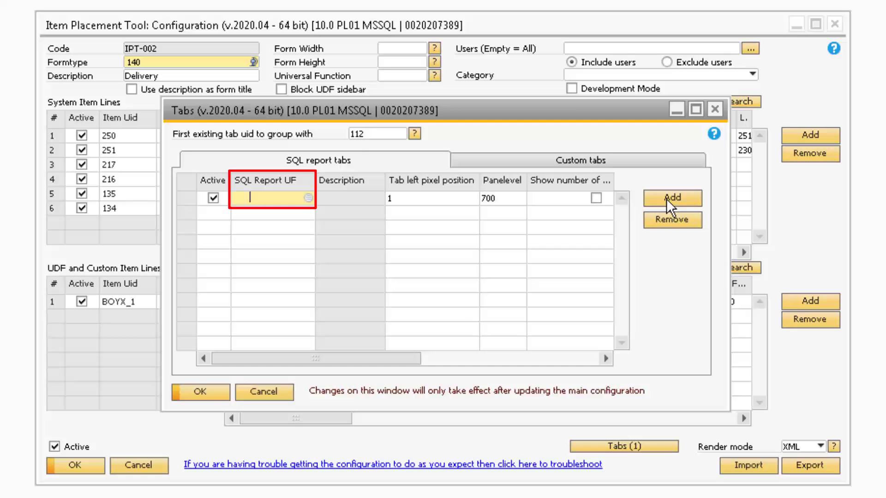
{"action": "left_click", "coordinate": [308, 198]}
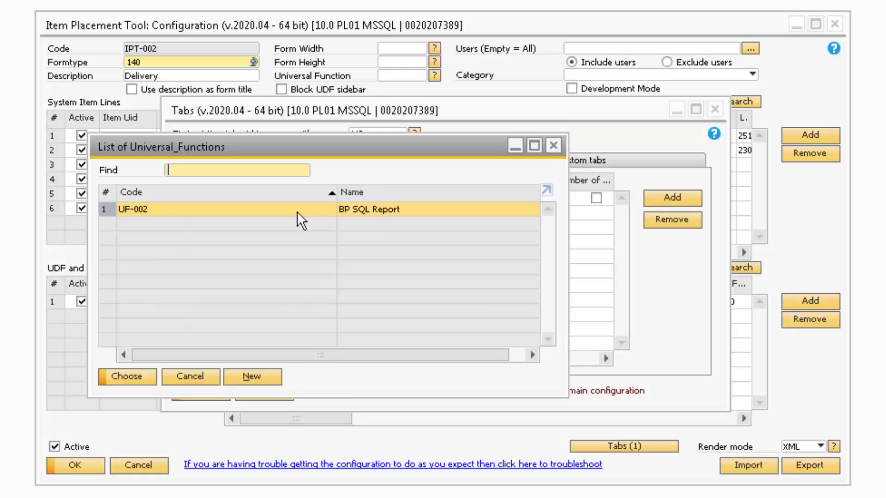
{"action": "double_click", "coordinate": [298, 212]}
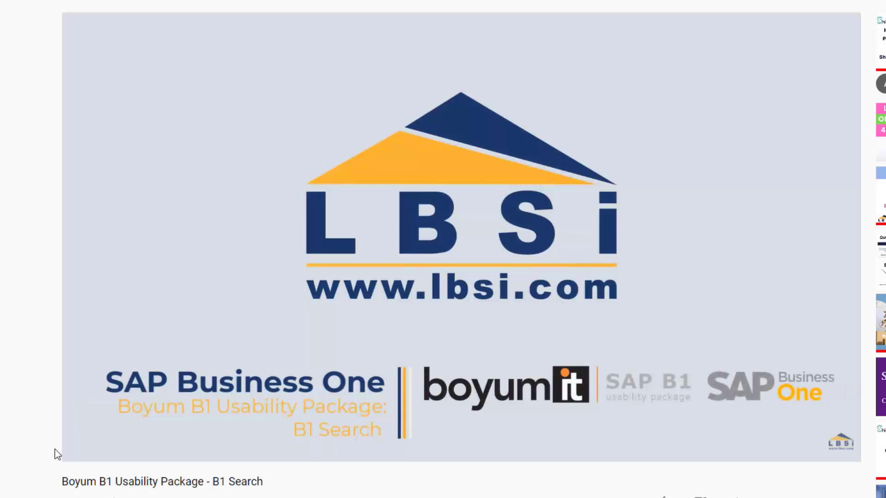
Go to the LBSi YouTube channel home page and page the Uploads carousel forward
{"action": "scroll", "coordinate": [54, 454], "scroll_direction": "down", "scroll_amount": 3}
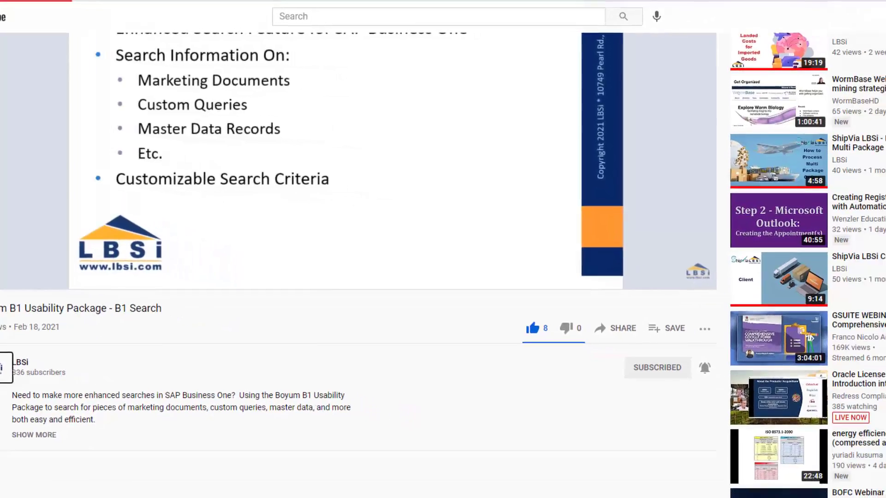
{"action": "left_click", "coordinate": [20, 362]}
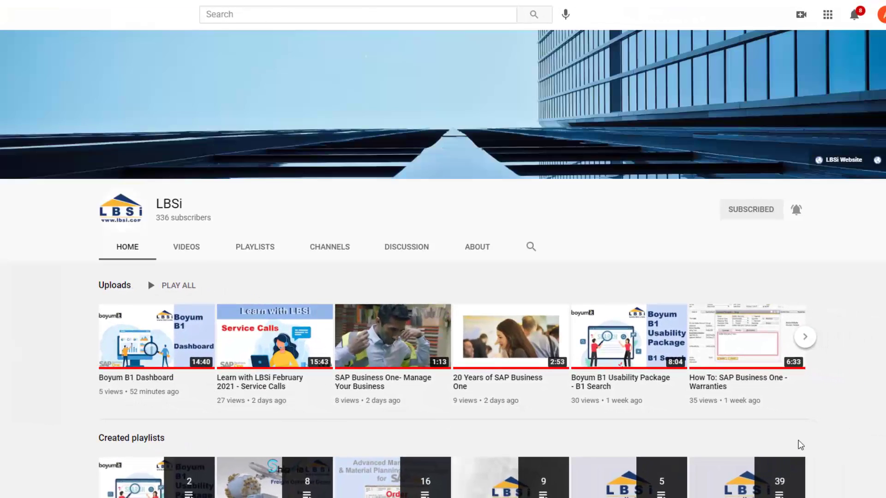
{"action": "left_click", "coordinate": [808, 339]}
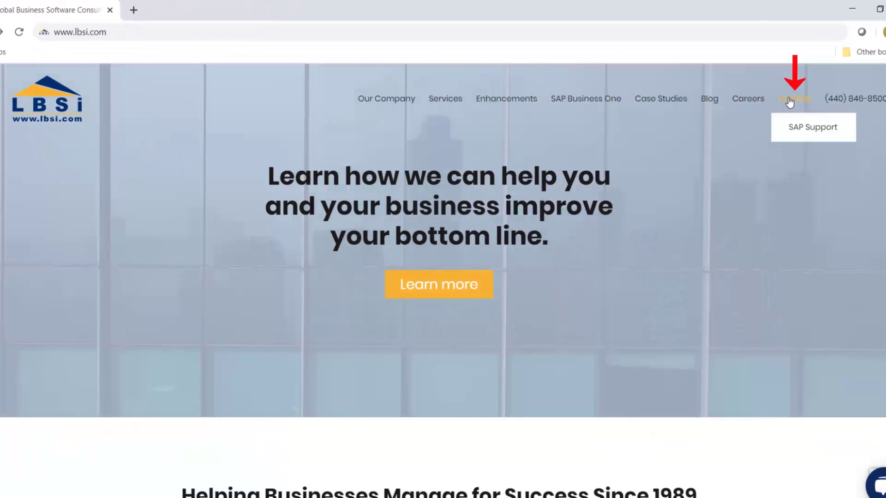
Open the LBSi website's Contact Us page and scroll down it
{"action": "left_click", "coordinate": [805, 103]}
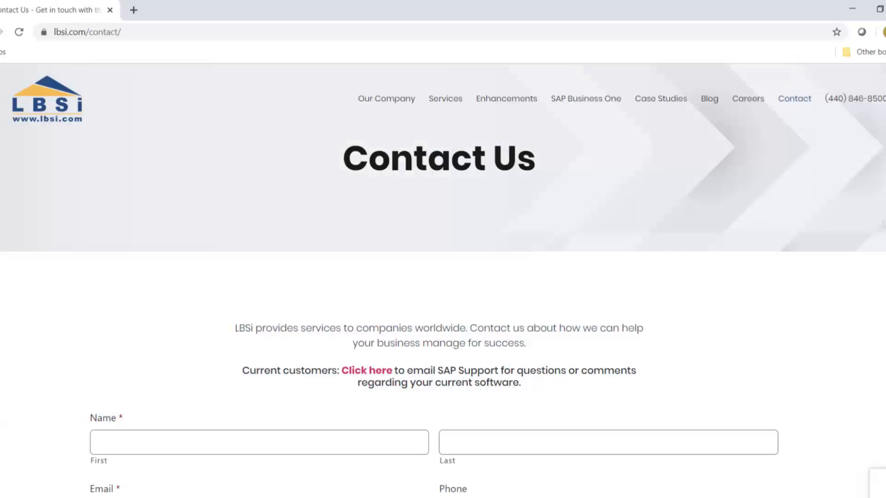
{"action": "scroll", "coordinate": [443, 277], "scroll_direction": "down", "scroll_amount": 5}
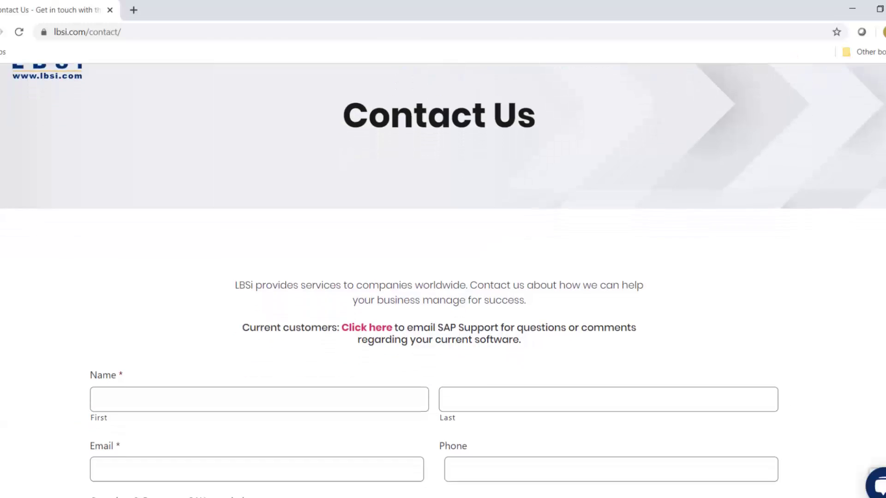